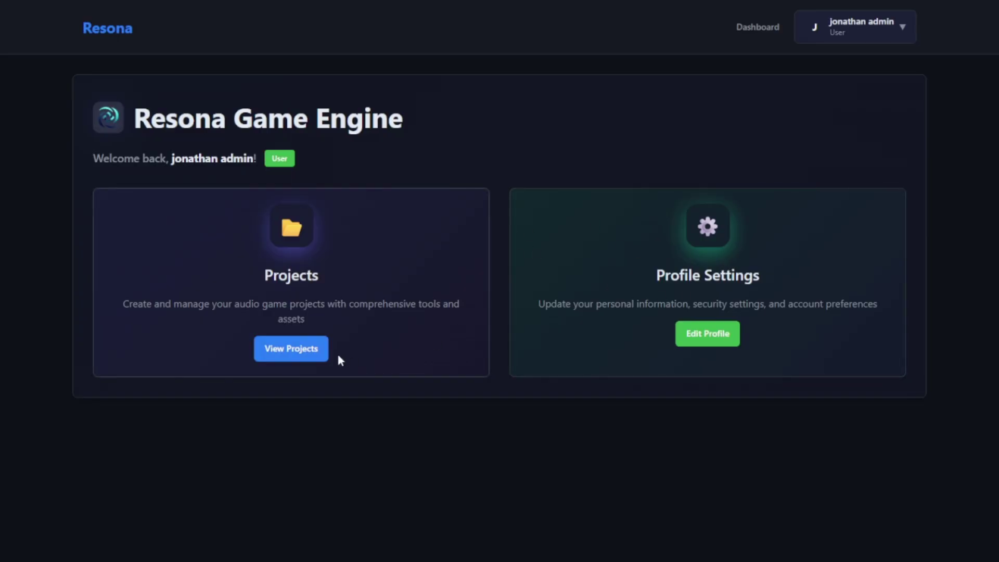
Open the My Projects list from the dashboard's Projects card.
left_click(383, 362)
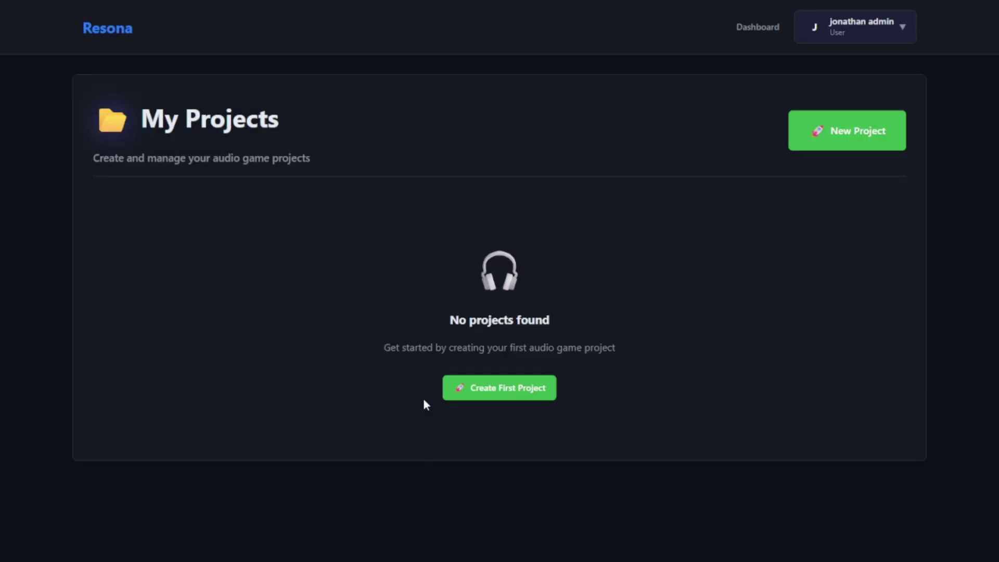
Create project 'Whispers of the Valley' with its medieval audio adventure description and thumbnail.png thumbnail.
left_click(838, 137)
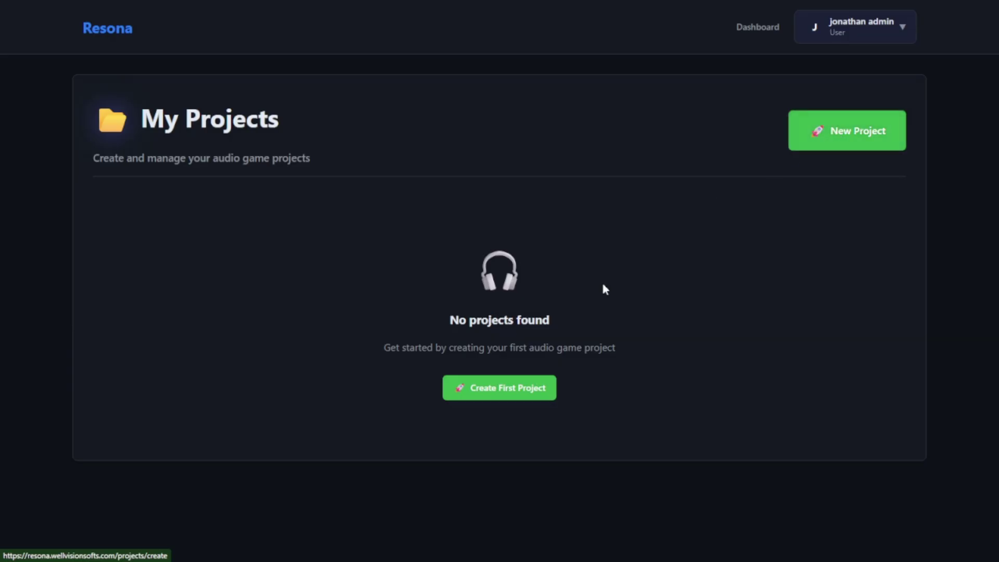
type("Whispers of the Valley")
left_click(471, 291)
type("A short 5-minute medieval audio adventure where players explore a quiet valley through sound, dialogue, and simple keyboard interactions.")
left_click(564, 337)
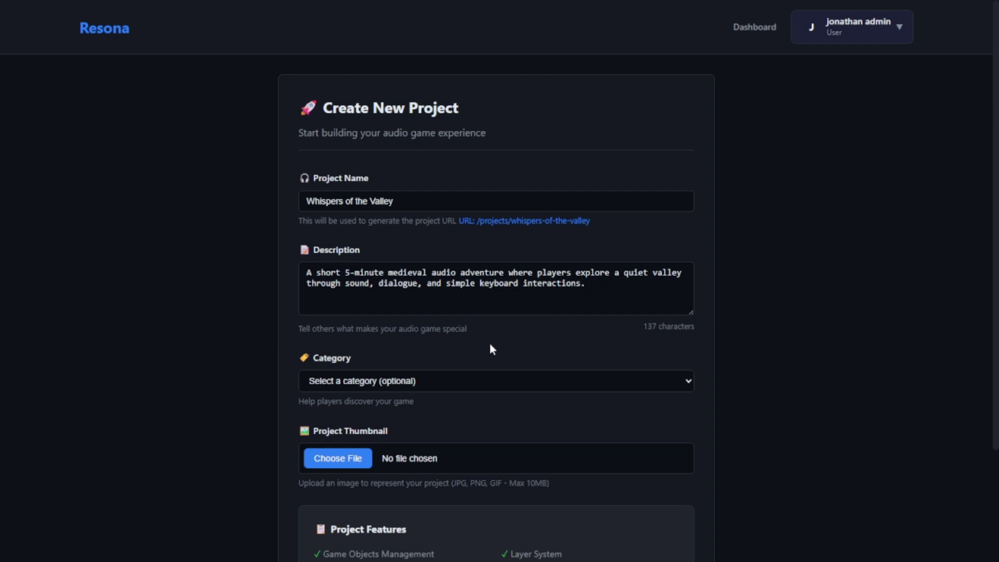
scroll(555, 341, "down", 3)
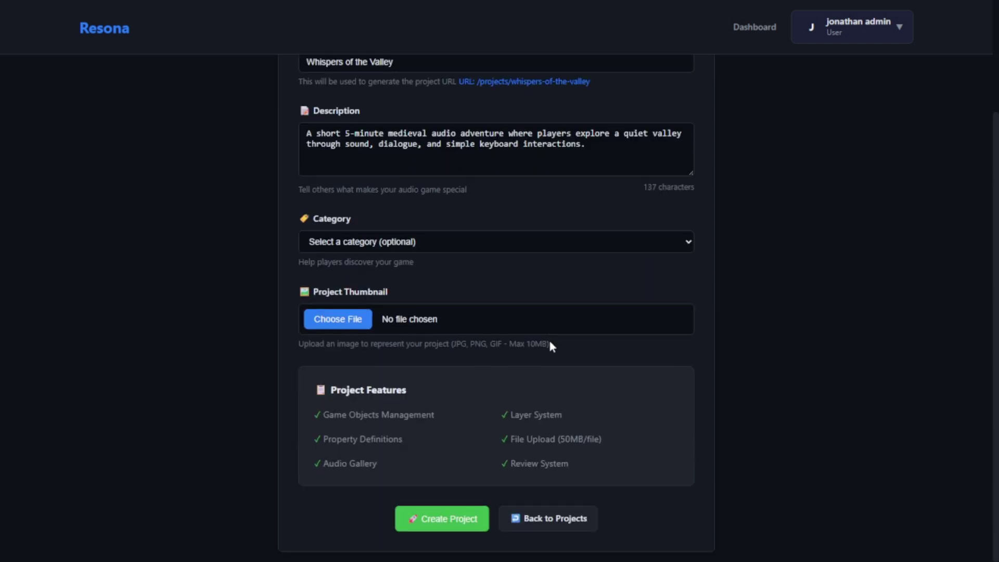
left_click(448, 327)
left_click(456, 523)
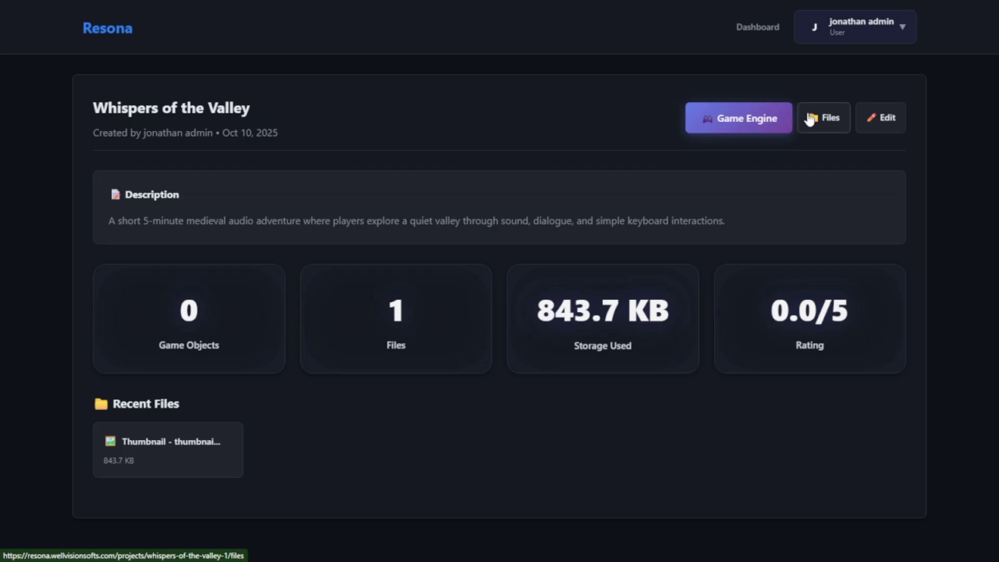
Upload seven files to the project: five audio clips plus the flow1 and flow2 images.
left_click(830, 119)
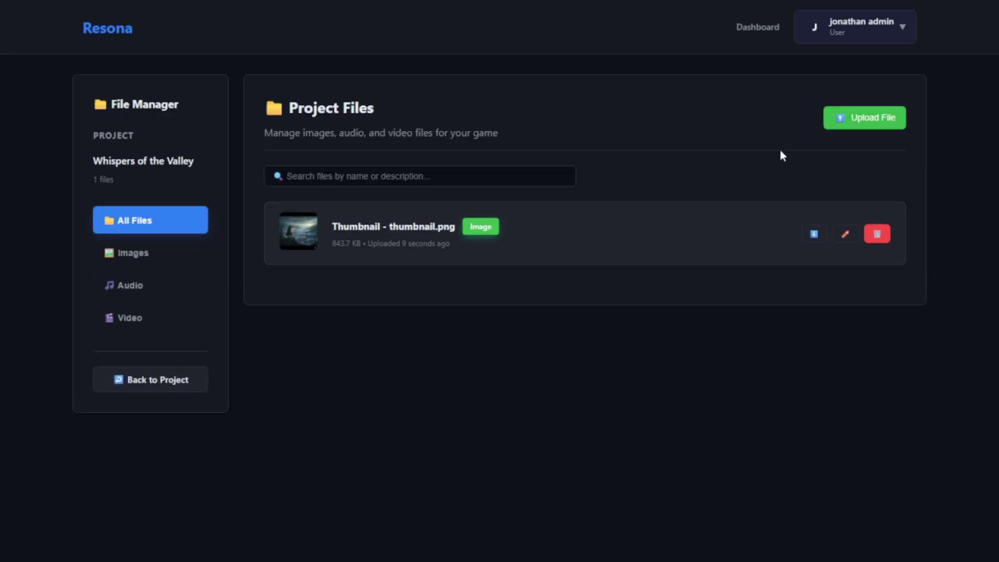
left_click(877, 119)
left_click(591, 174)
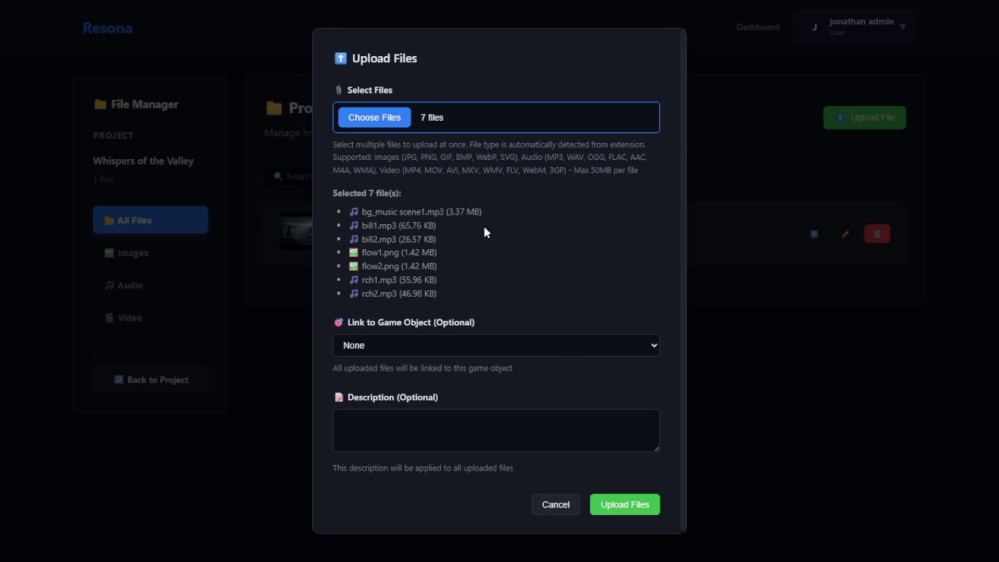
left_click(642, 507)
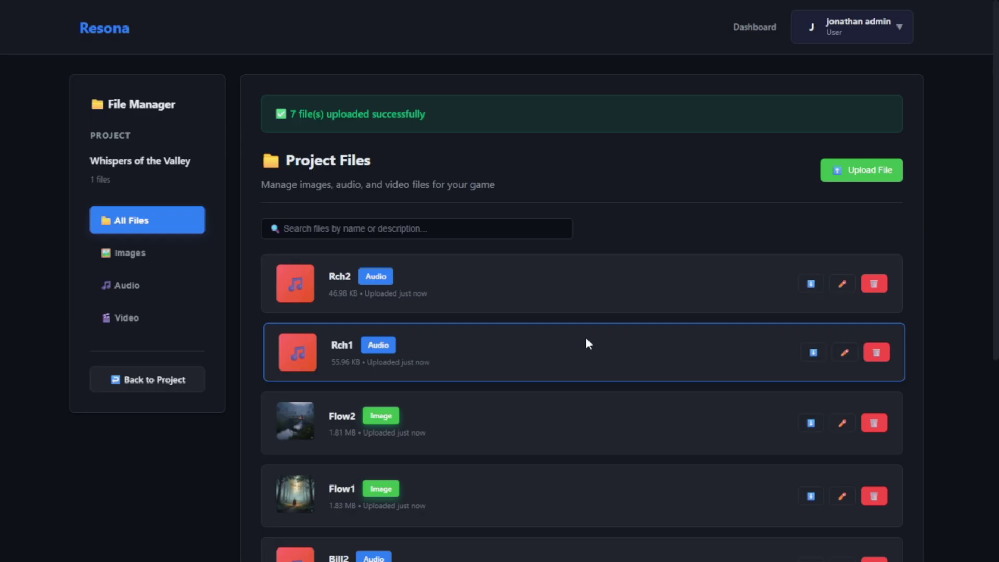
scroll(507, 343, "down", 5)
scroll(505, 346, "up", 5)
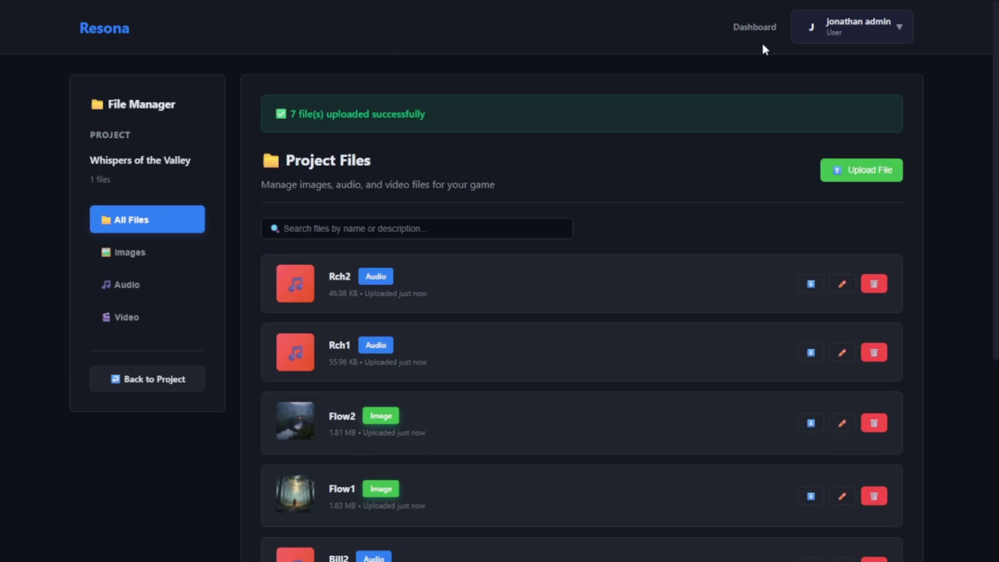
left_click(756, 28)
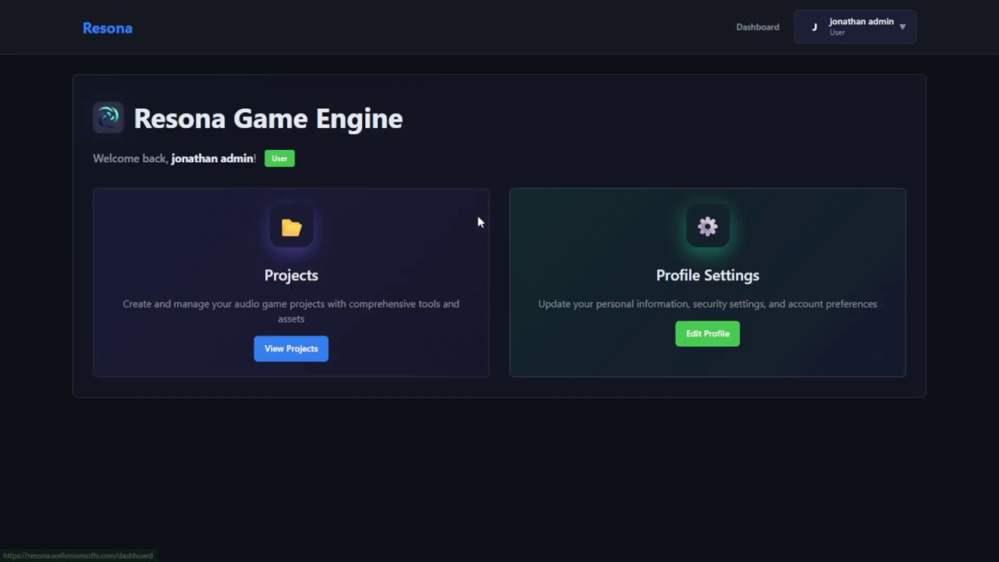
Open the Whispers of the Valley workspace and create its first scene, 'scene 1'.
left_click(385, 319)
left_click(637, 266)
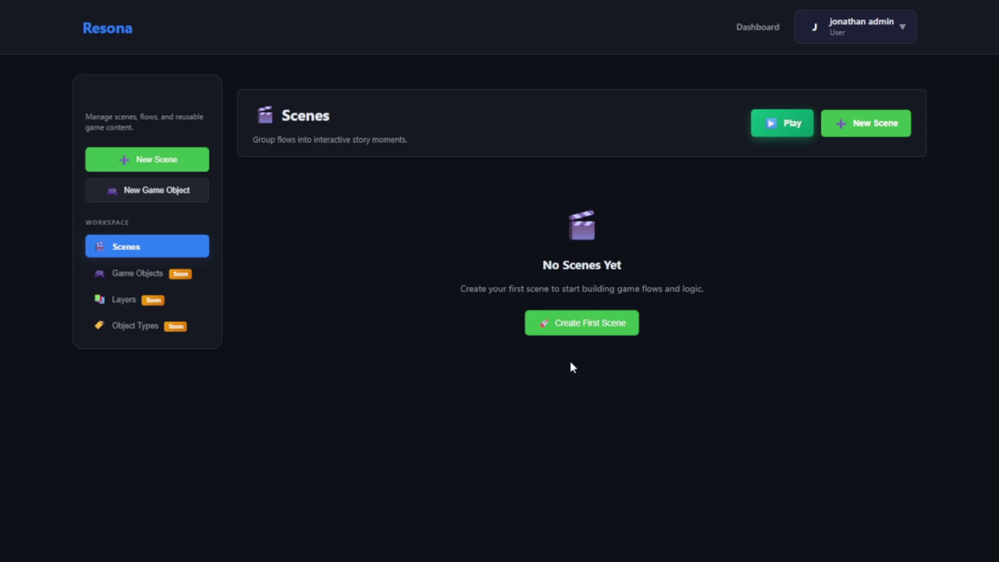
left_click(588, 325)
type("scene 1")
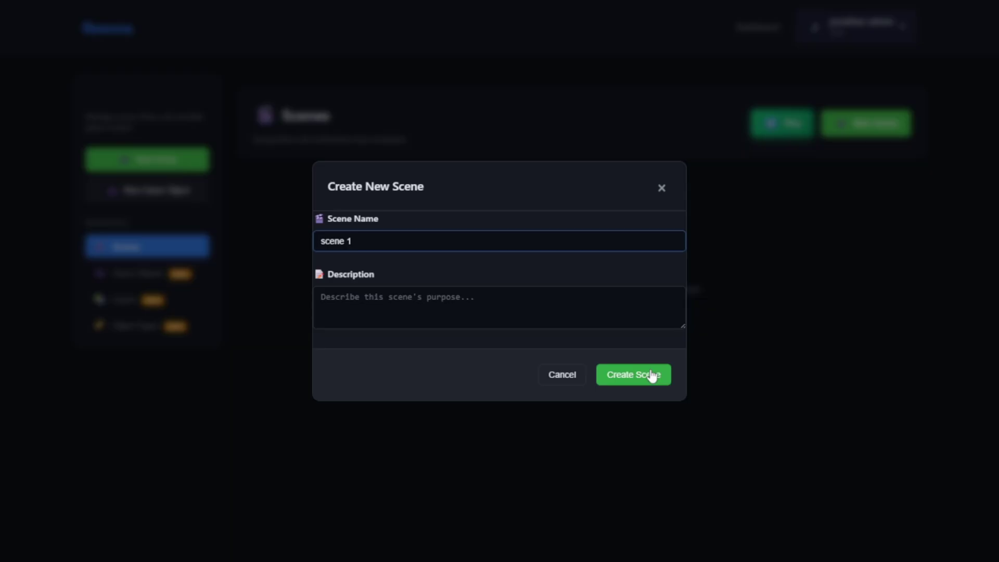
left_click(653, 376)
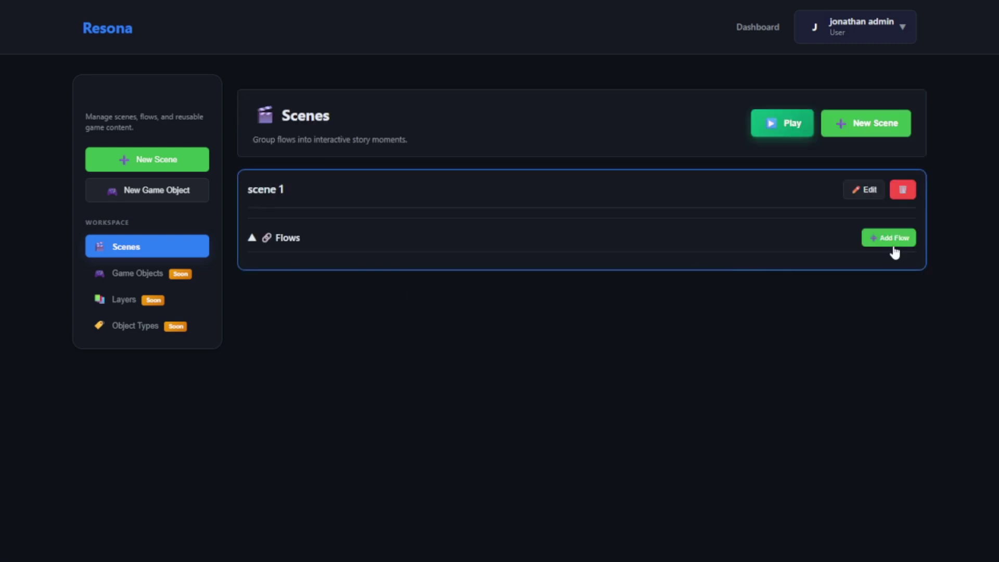
Create flow 'The Forest Path' in scene 1 and place a Start node in its visual editor.
left_click(896, 240)
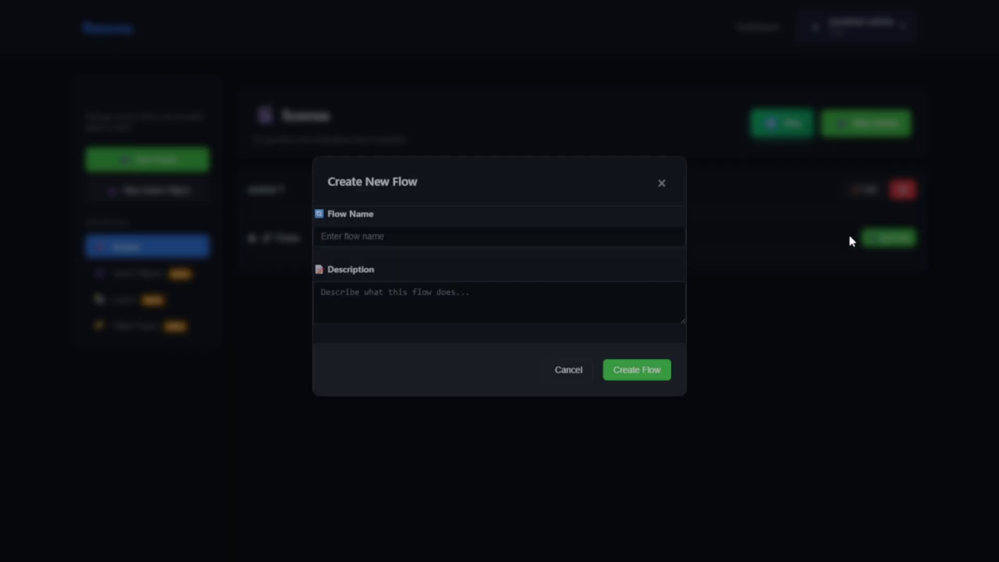
left_click(508, 235)
type("The Forest Path")
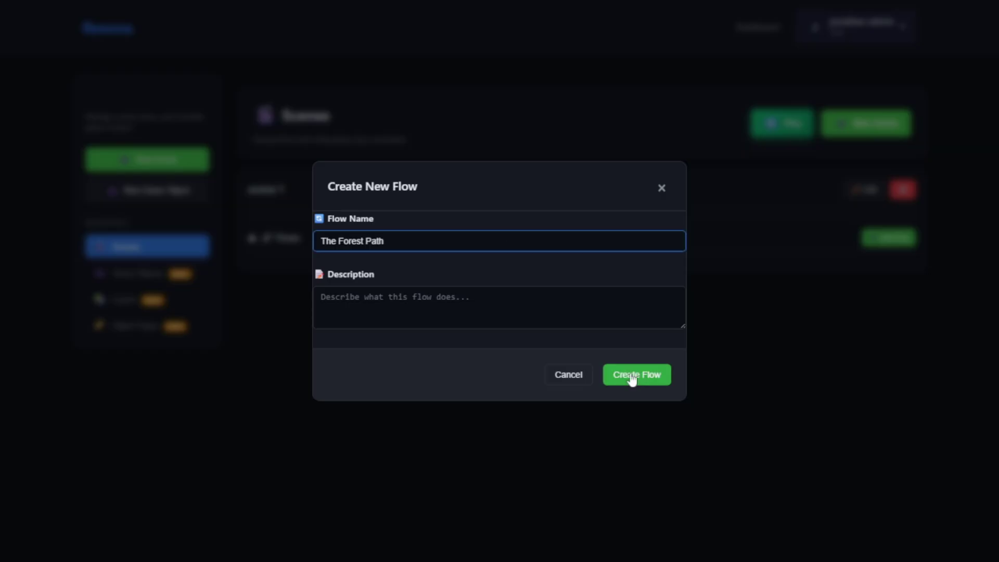
left_click(633, 378)
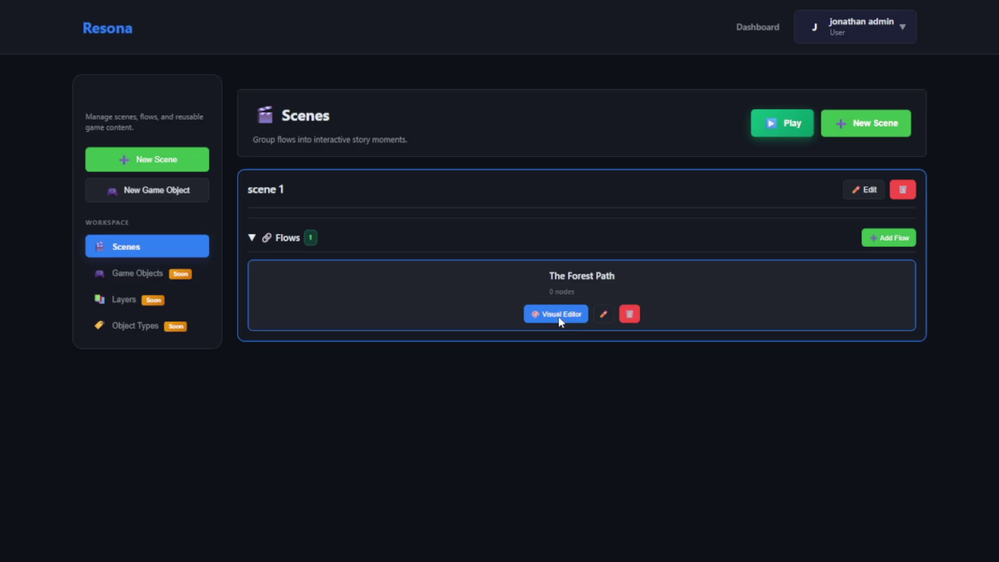
left_click(560, 320)
left_click_drag(116, 254, 424, 256)
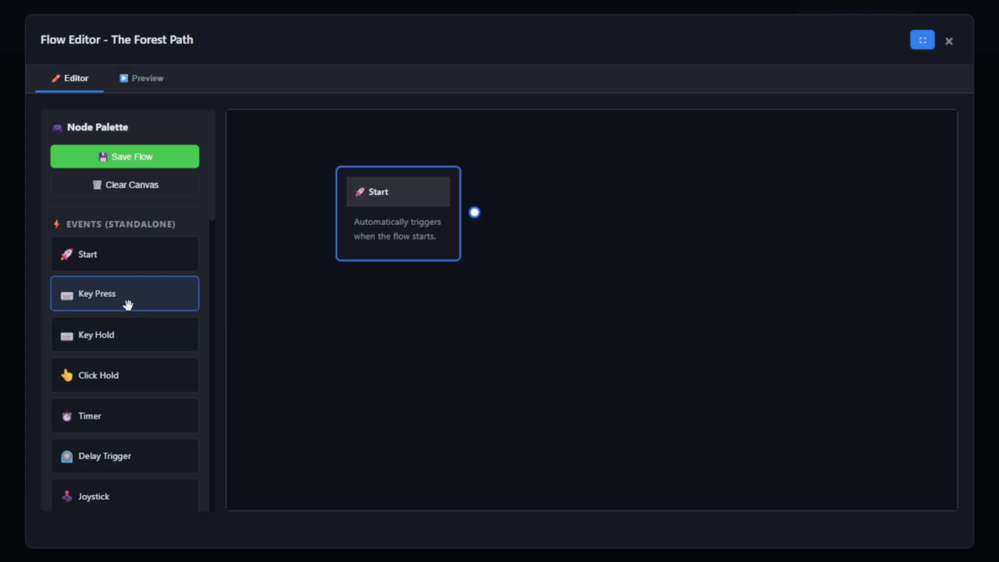
Add a Show Text node showing 'Hello World!' for 3000 ms, wire it from Start, and save.
scroll(126, 307, "down", 5)
scroll(122, 359, "down", 4)
scroll(119, 365, "down", 1)
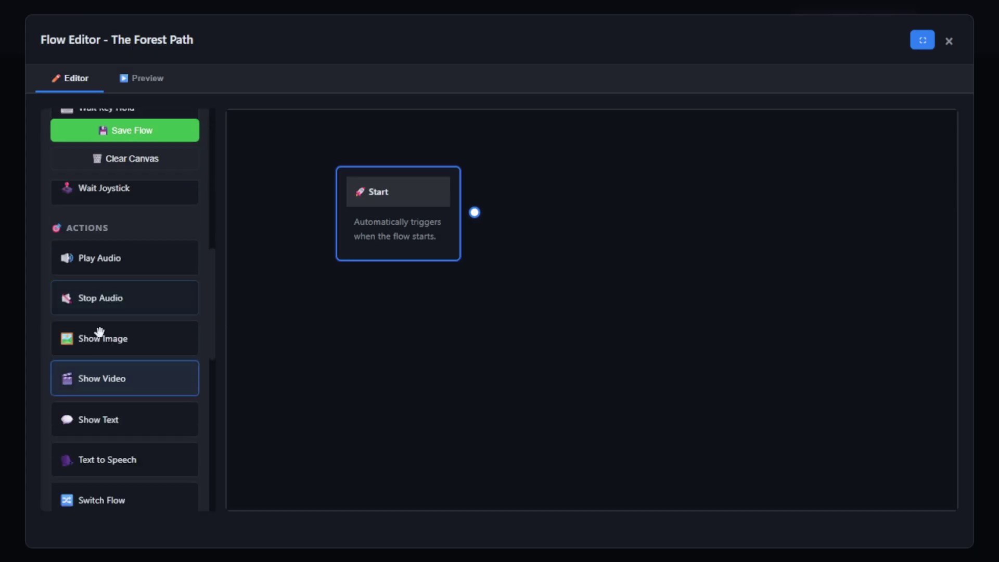
scroll(122, 302, "up", 10)
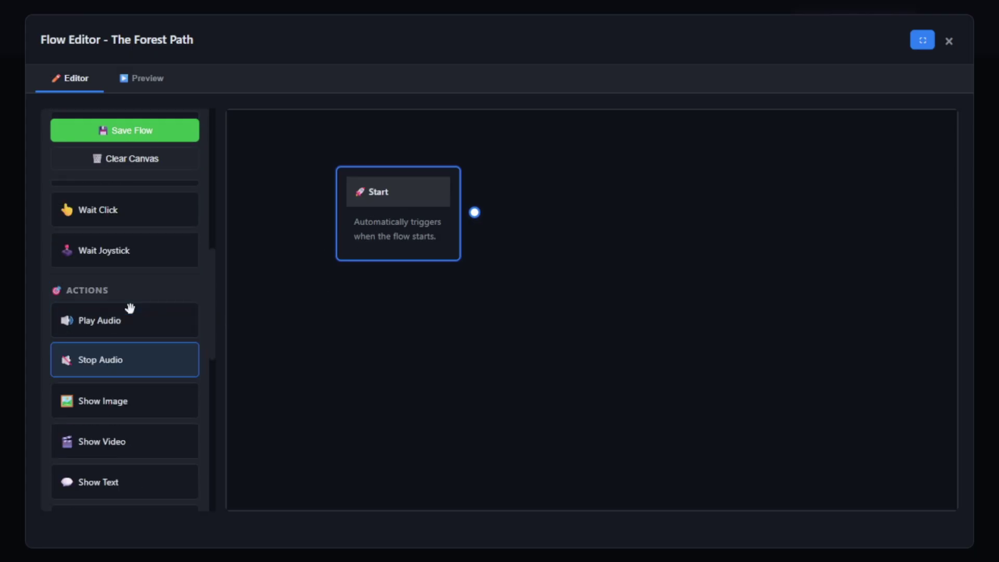
scroll(136, 260, "down", 8)
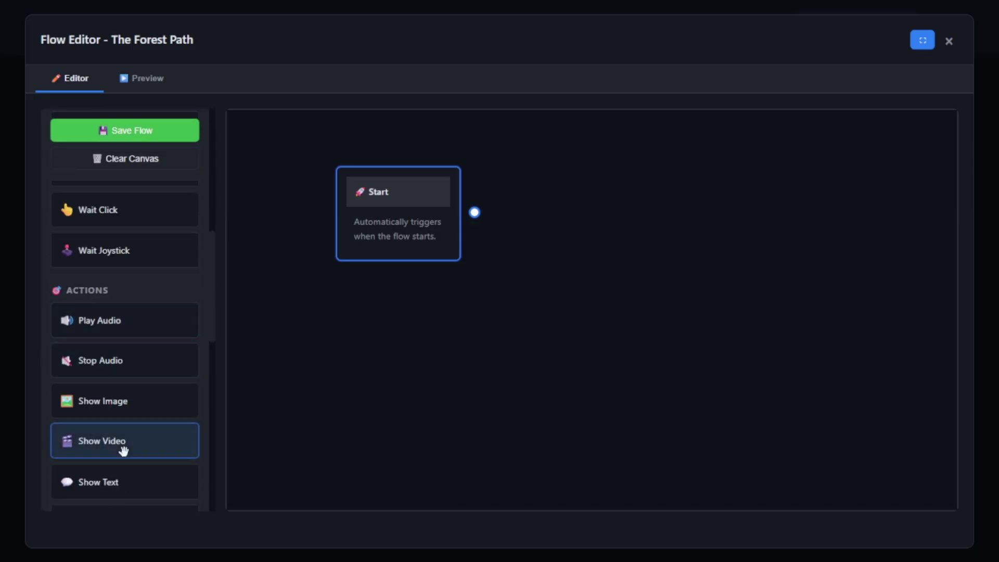
scroll(123, 446, "down", 1)
left_click_drag(94, 421, 438, 321)
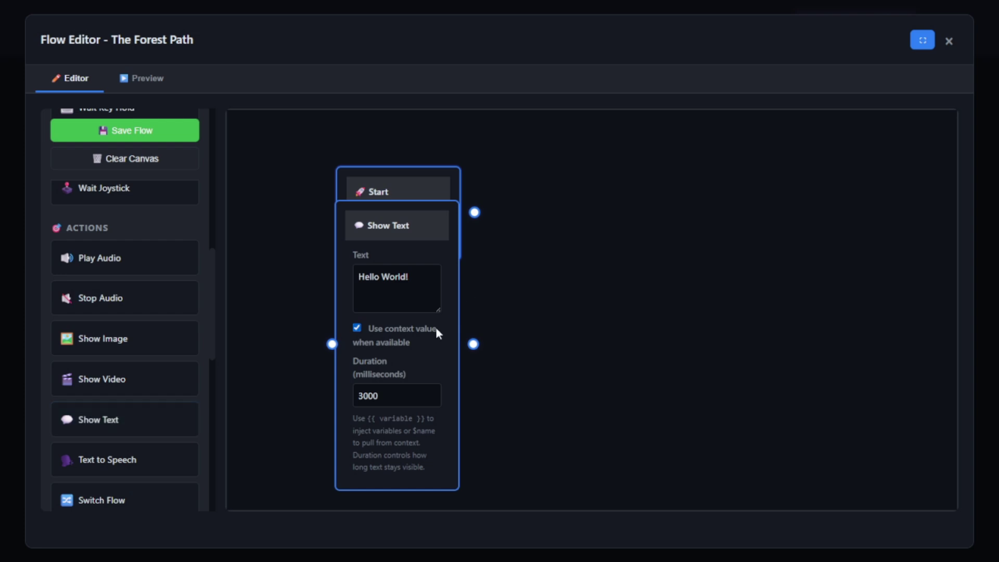
left_click_drag(479, 212, 594, 246)
left_click(122, 133)
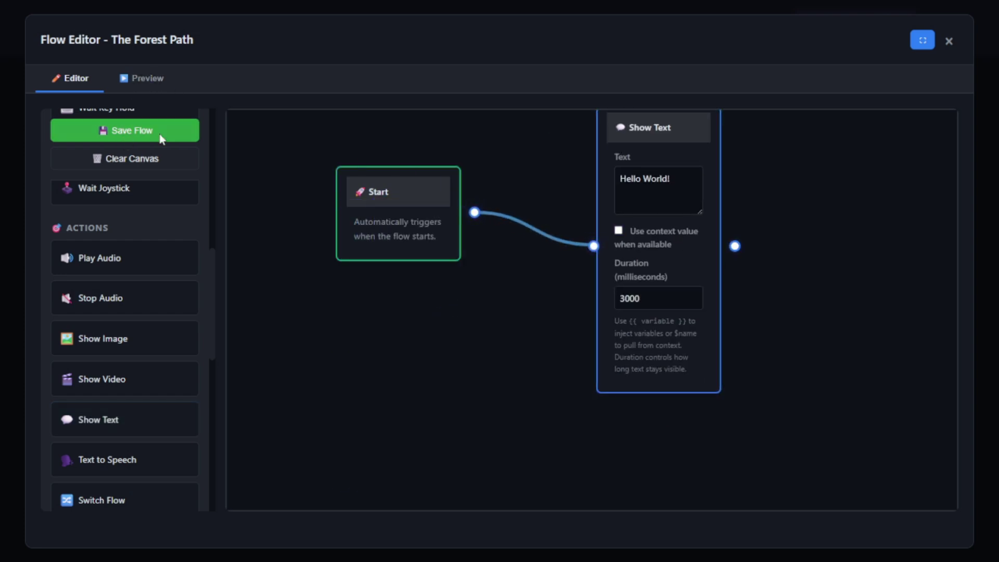
Preview the flow with 'Hello World!' over the scene, then return to the editor canvas.
left_click(137, 107)
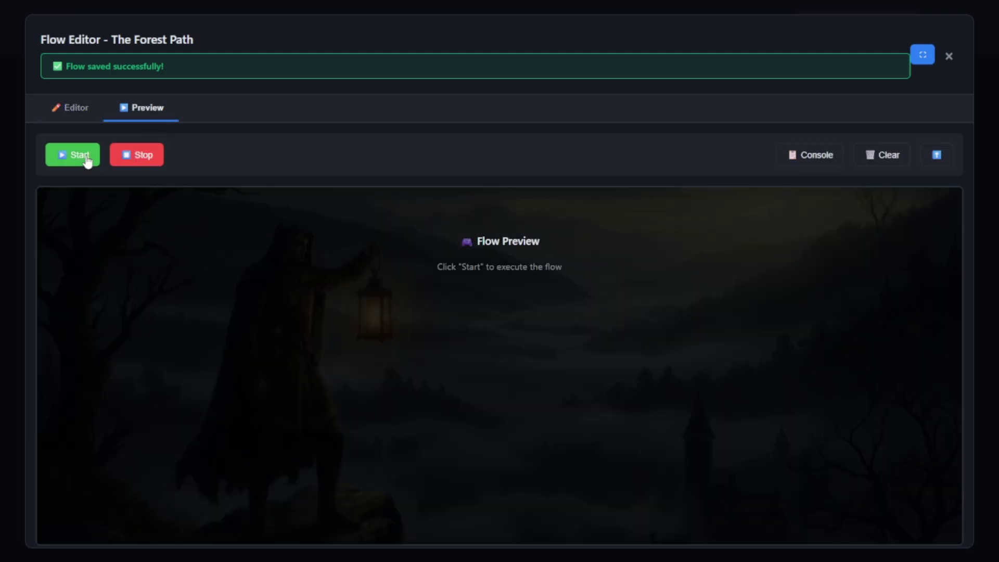
left_click(84, 156)
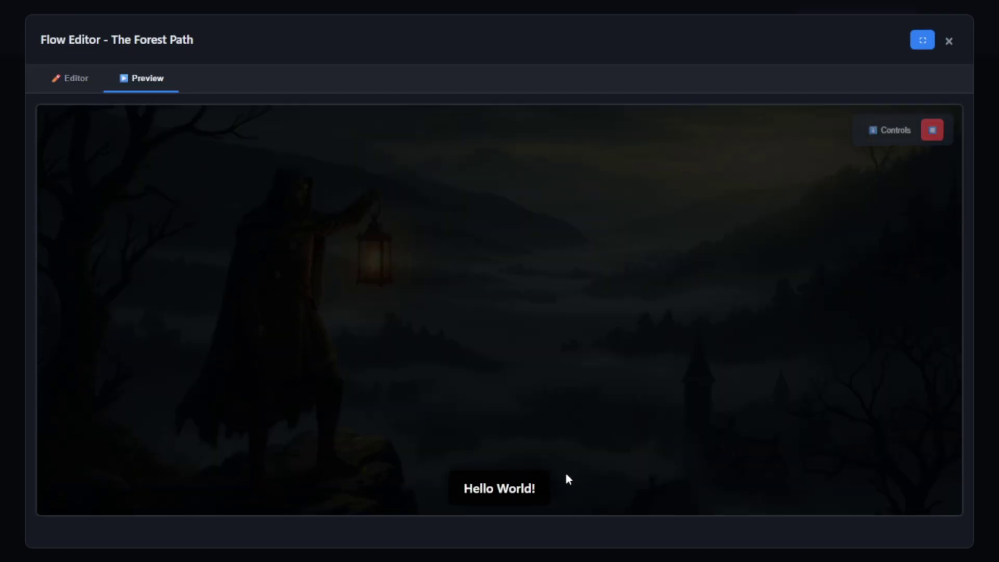
left_click(527, 503)
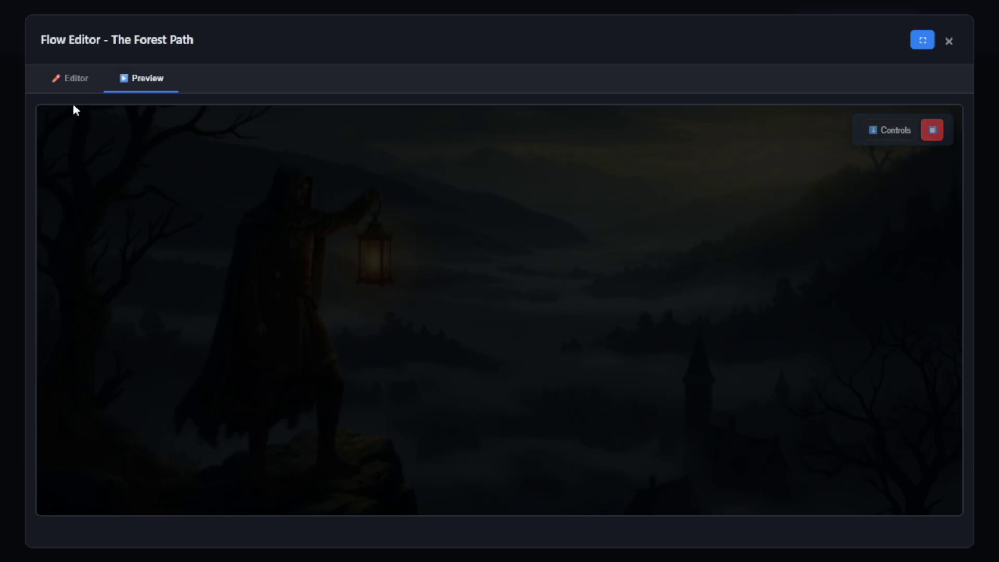
left_click(71, 78)
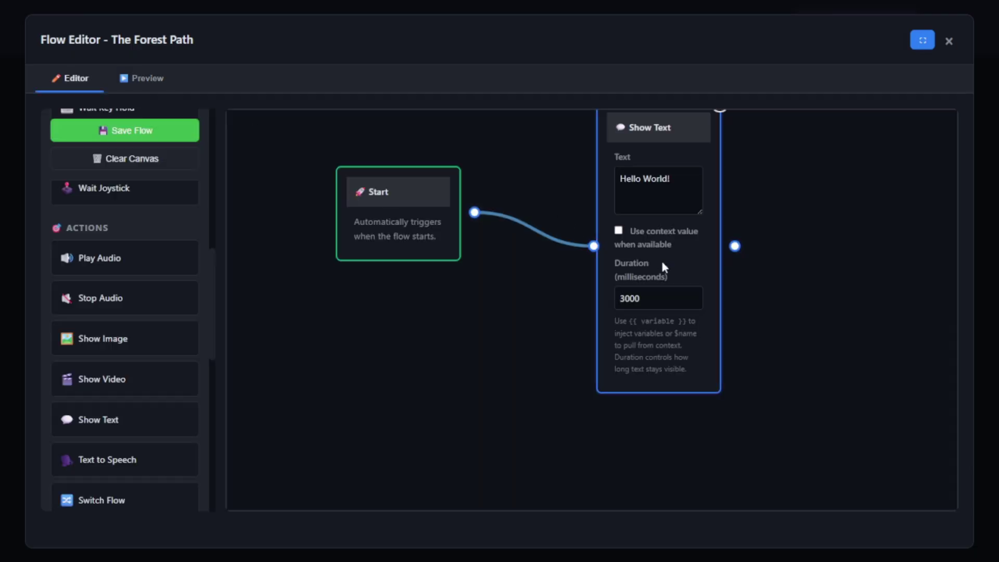
Replace the old Show Text node with a Show Image node set to Flow1, connected from Start.
left_click_drag(700, 177, 700, 172)
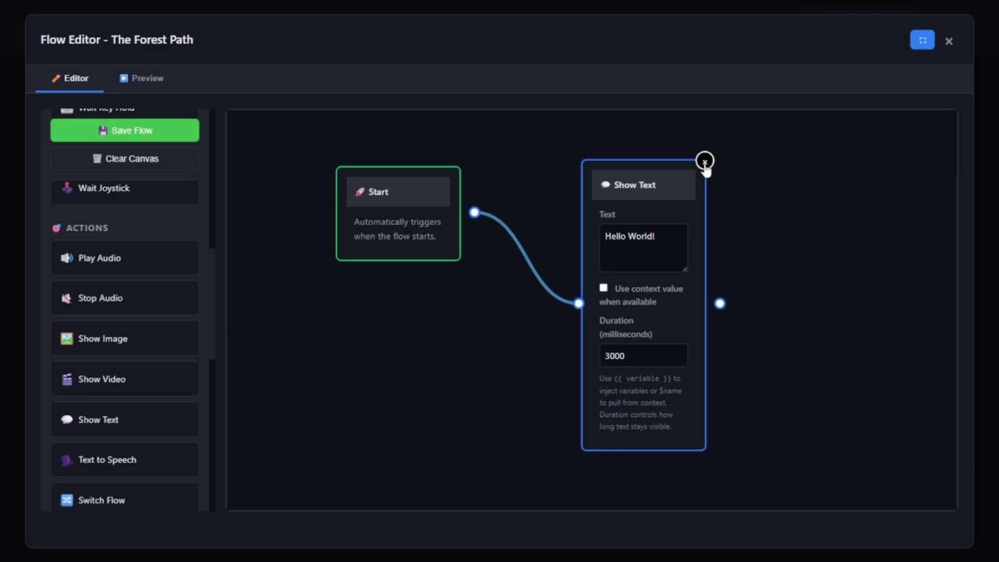
left_click(705, 164)
left_click_drag(116, 342, 644, 308)
left_click(517, 250)
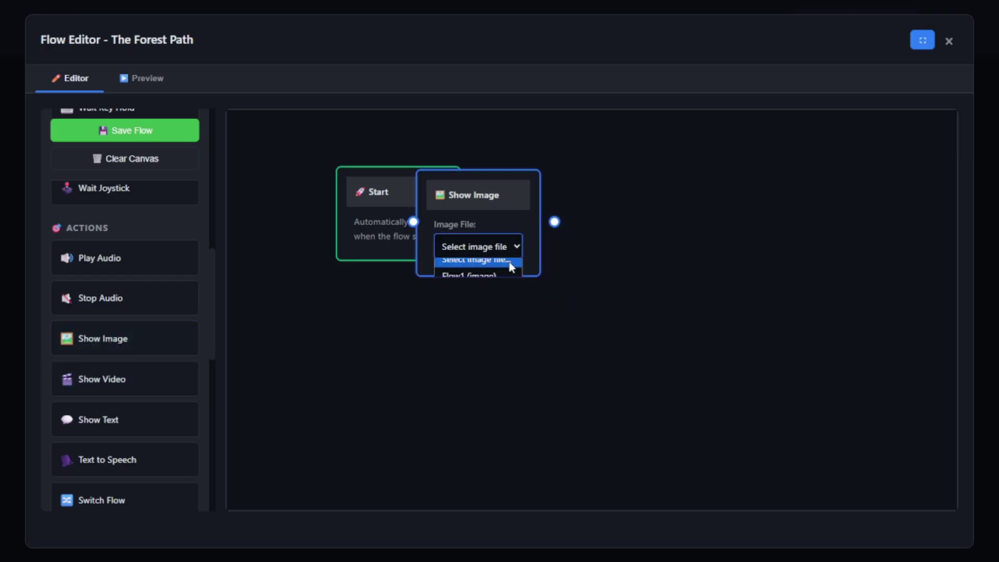
left_click_drag(509, 226, 648, 207)
left_click(649, 225)
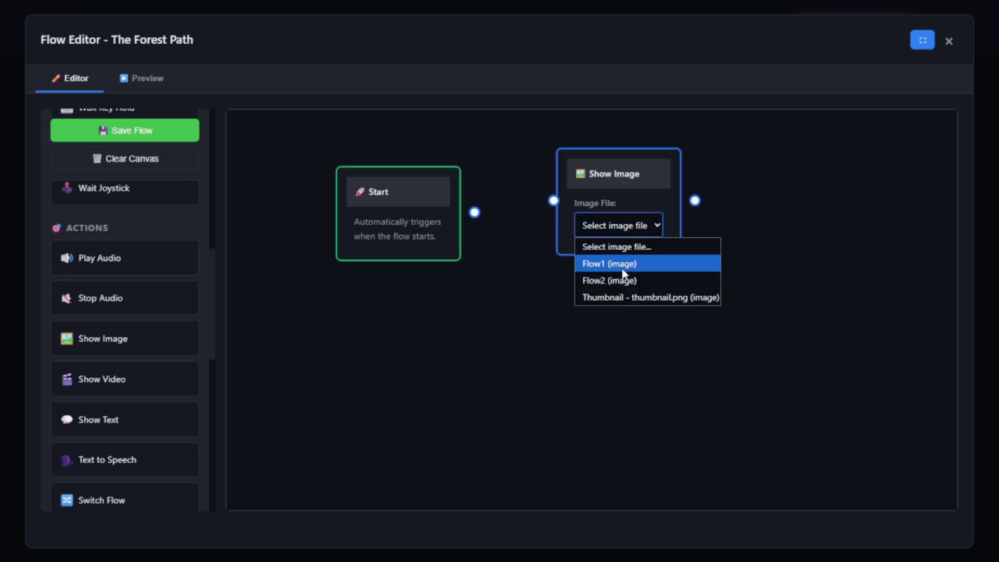
left_click(628, 265)
left_click_drag(474, 213, 561, 182)
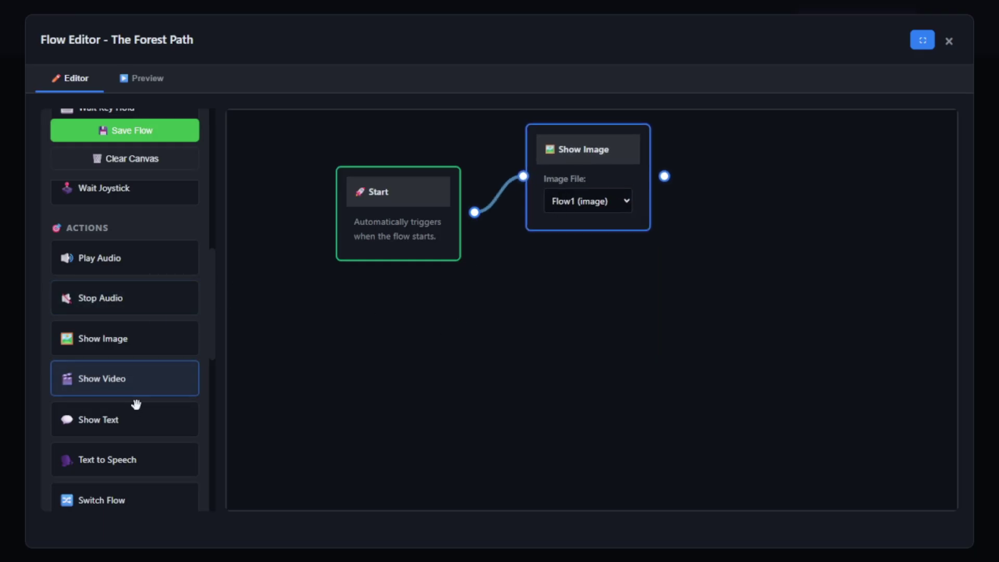
Add a Show Text node reading "Press 'space'" and connect it from Start.
left_click(156, 418)
left_click_drag(401, 341, 569, 304)
left_click(530, 313)
left_click_drag(563, 264, 528, 266)
key("ctrl+a")
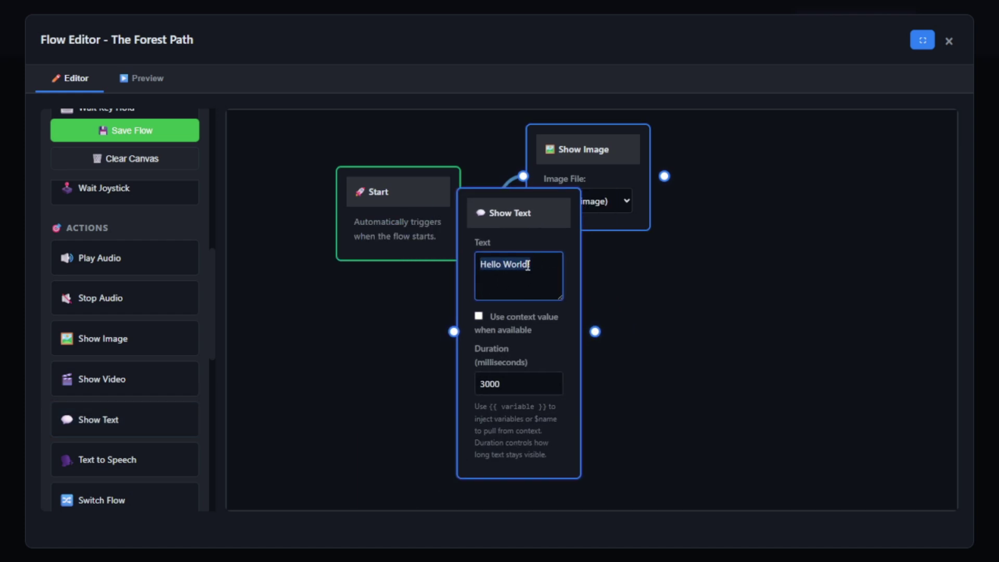
type("pre")
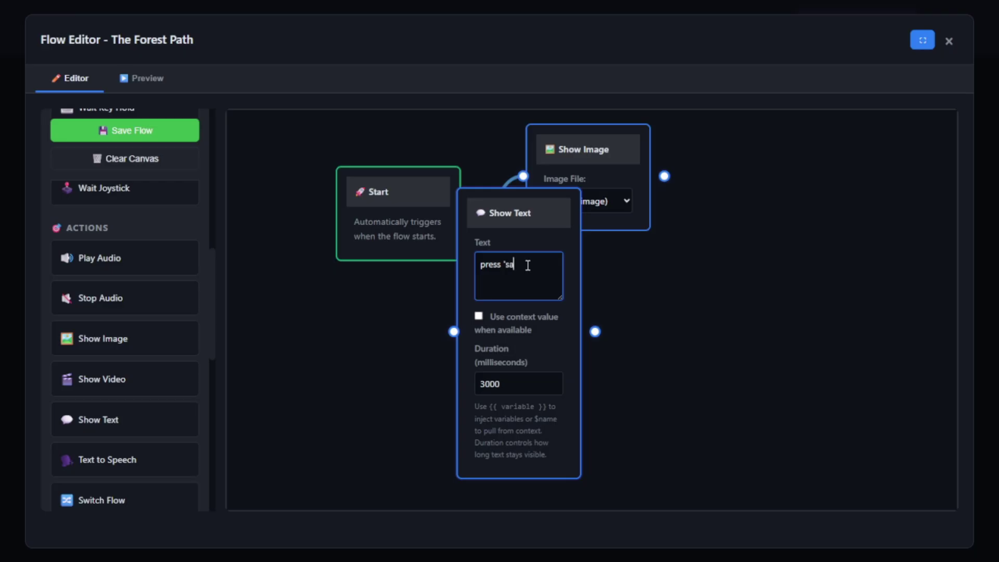
type("ss 'space'")
key("Home")
key("shift+Right")
type("P")
left_click_drag(506, 249, 569, 246)
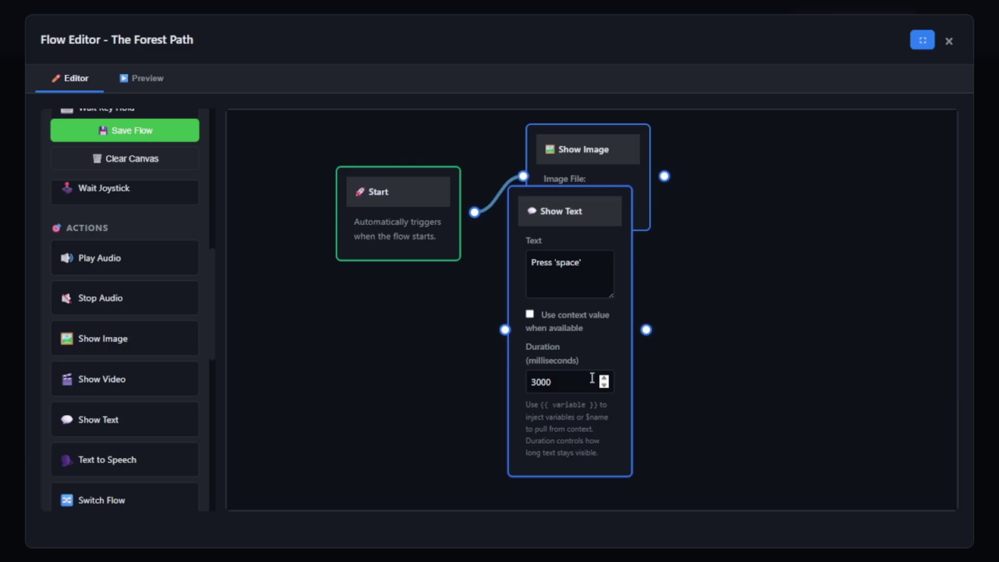
left_click_drag(474, 213, 505, 327)
left_click_drag(474, 212, 676, 284)
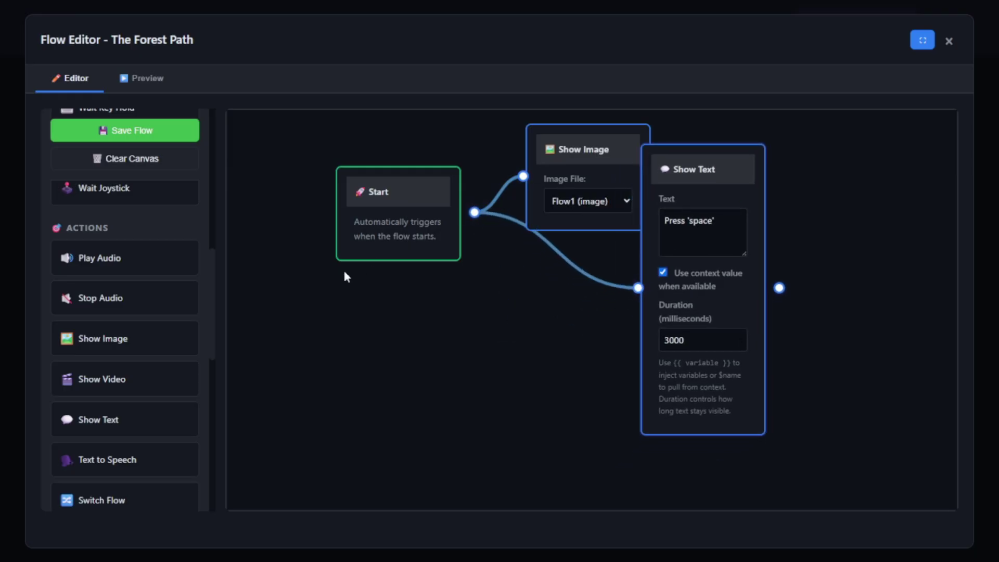
Add a Wait Key Press node set to Space, connected from Start below Show Image.
scroll(148, 312, "up", 7)
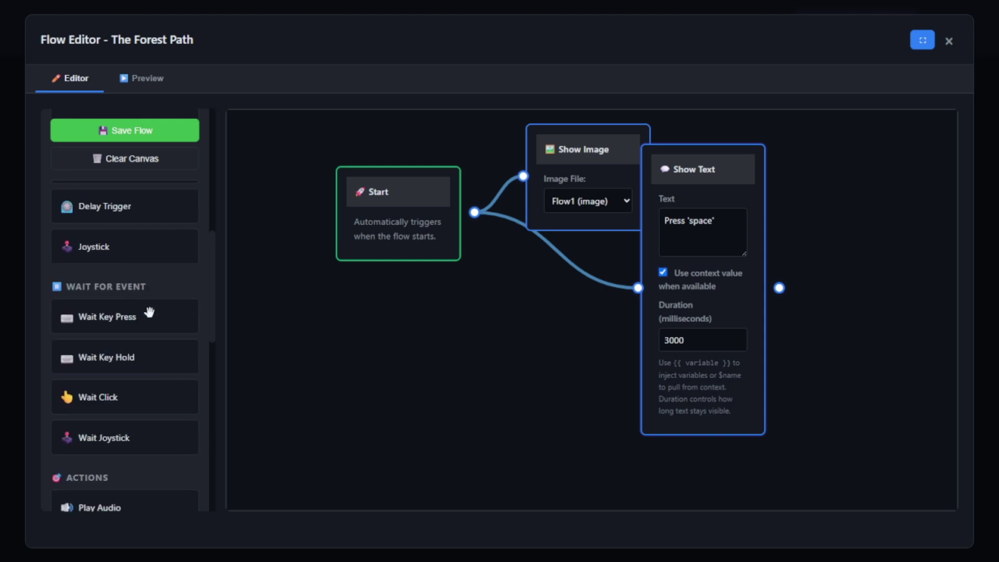
scroll(141, 362, "down", 1)
left_click_drag(128, 382, 504, 390)
left_click_drag(365, 337, 578, 365)
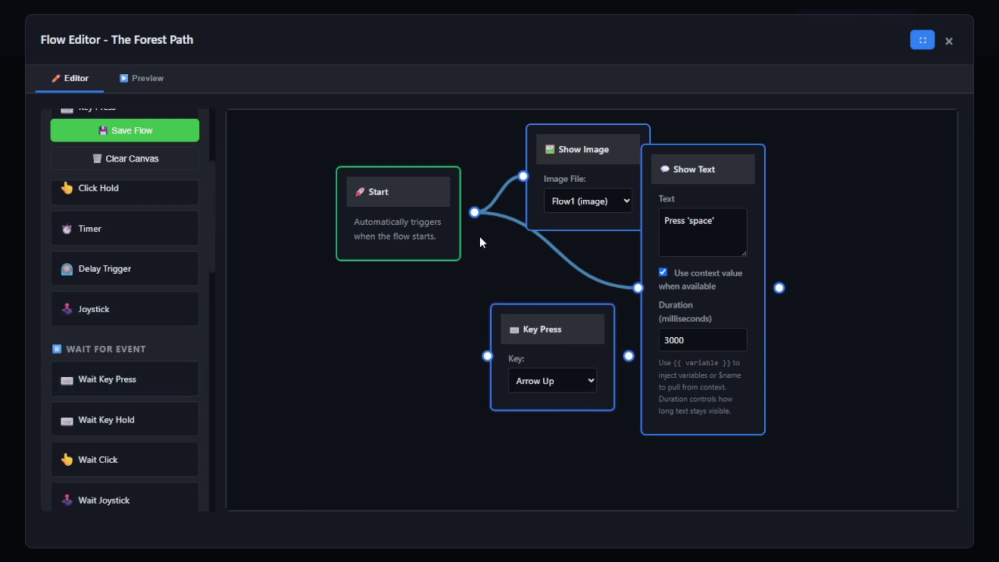
left_click_drag(474, 212, 487, 357)
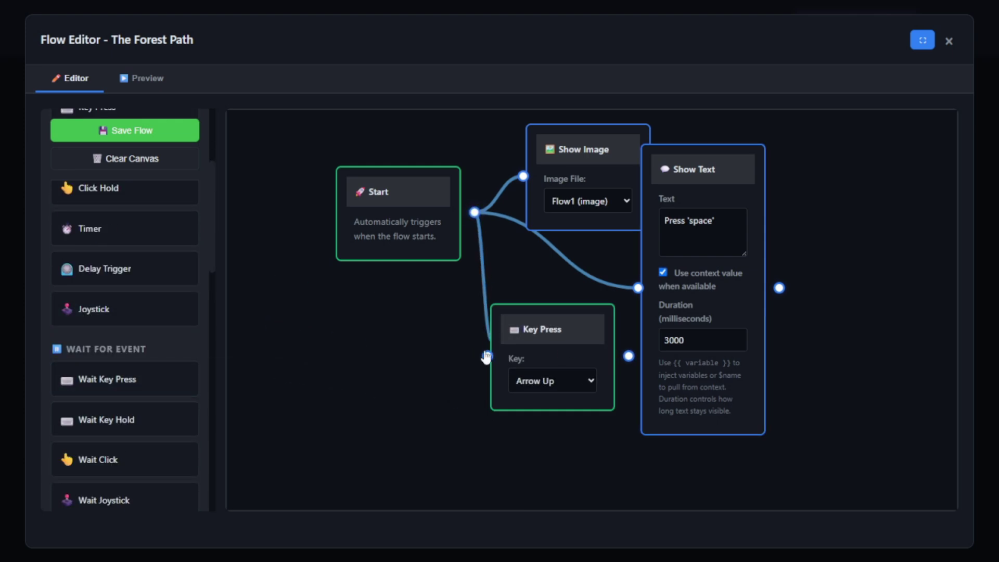
left_click(577, 381)
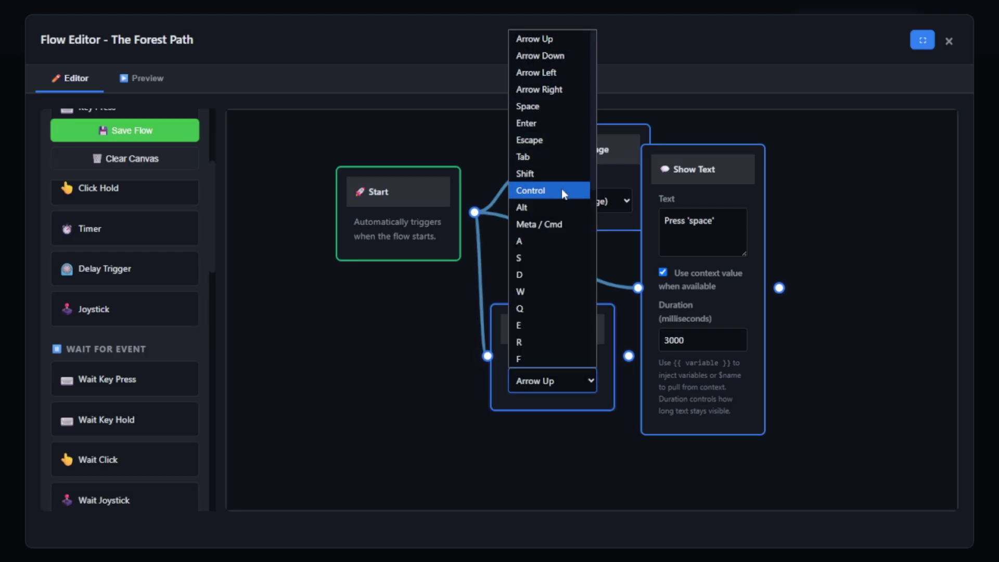
left_click(552, 107)
left_click_drag(563, 359, 450, 365)
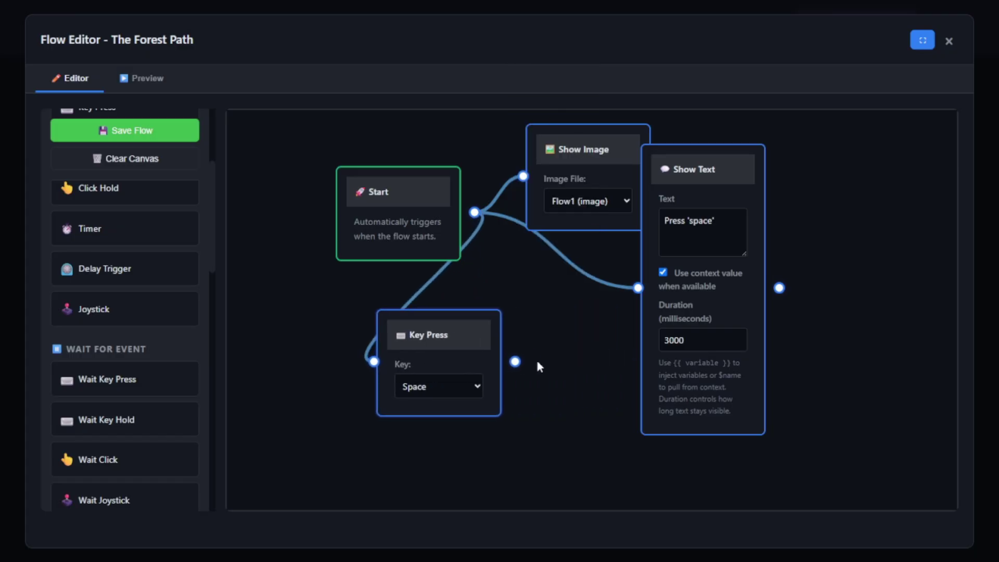
Add a Play Audio node playing Bg Music Scene1 at 60% volume and save the flow.
scroll(186, 354, "down", 3)
scroll(187, 370, "down", 3)
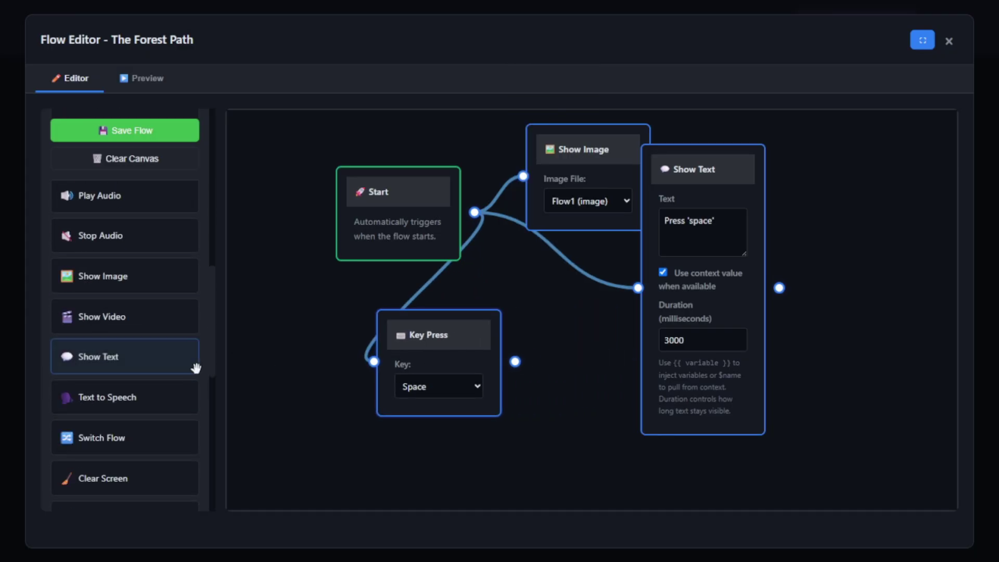
scroll(163, 328, "up", 1)
left_click_drag(137, 271, 391, 297)
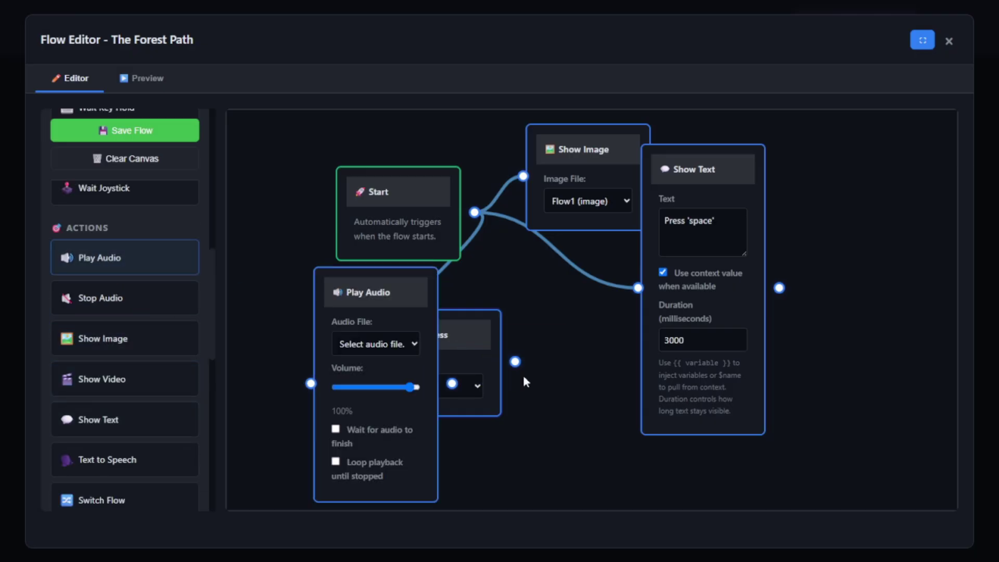
left_click_drag(419, 372, 571, 383)
left_click(595, 361)
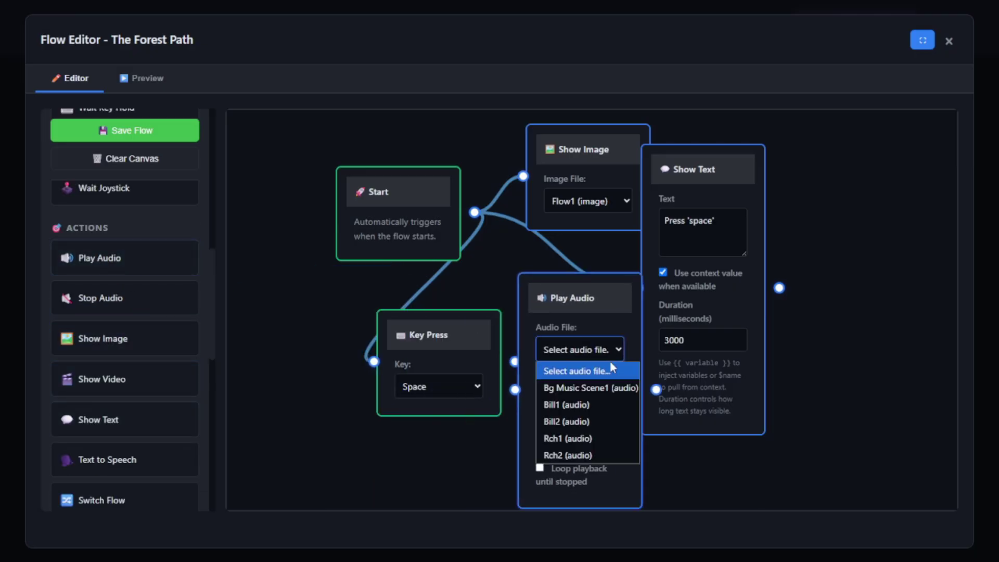
left_click(599, 390)
left_click(590, 396)
left_click_drag(519, 363, 545, 400)
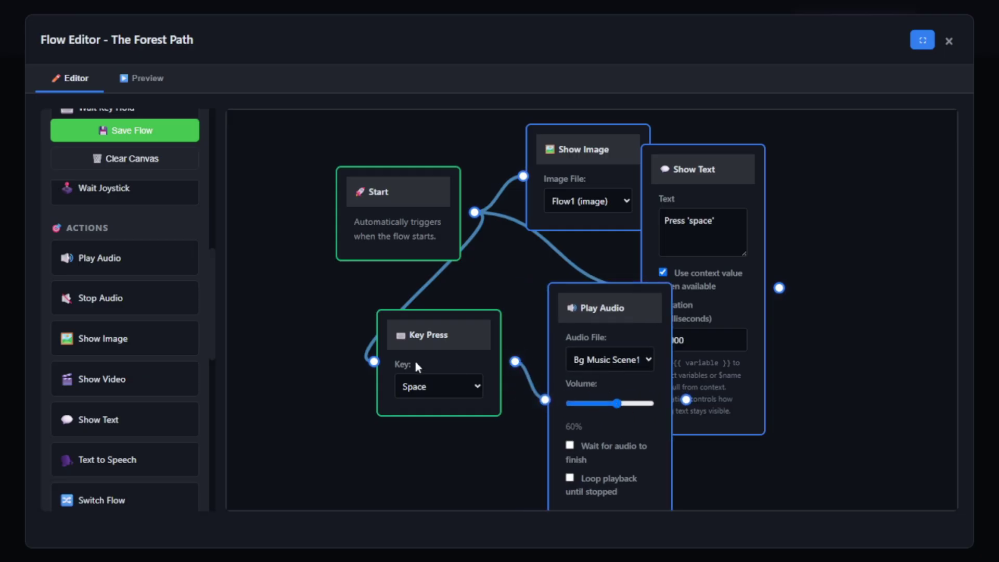
left_click(166, 137)
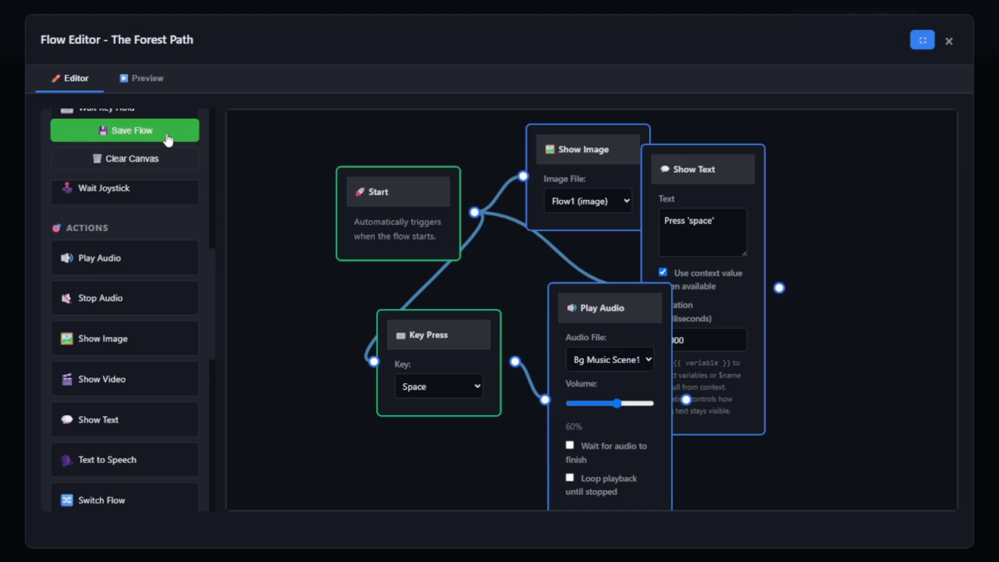
Run The Forest Path preview, showing the forest image with the "Press 'space'" caption.
left_click(153, 110)
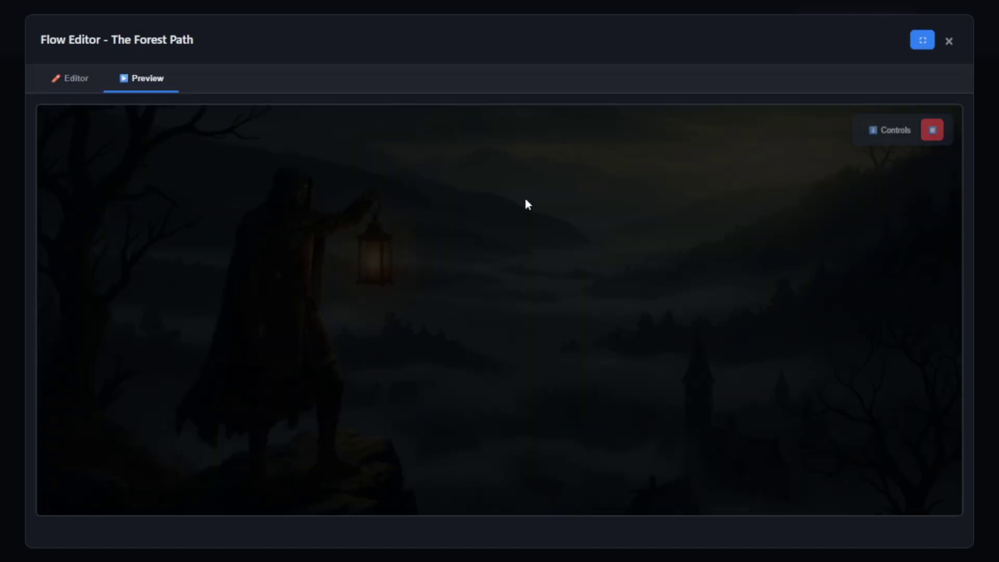
left_click(885, 130)
left_click(92, 133)
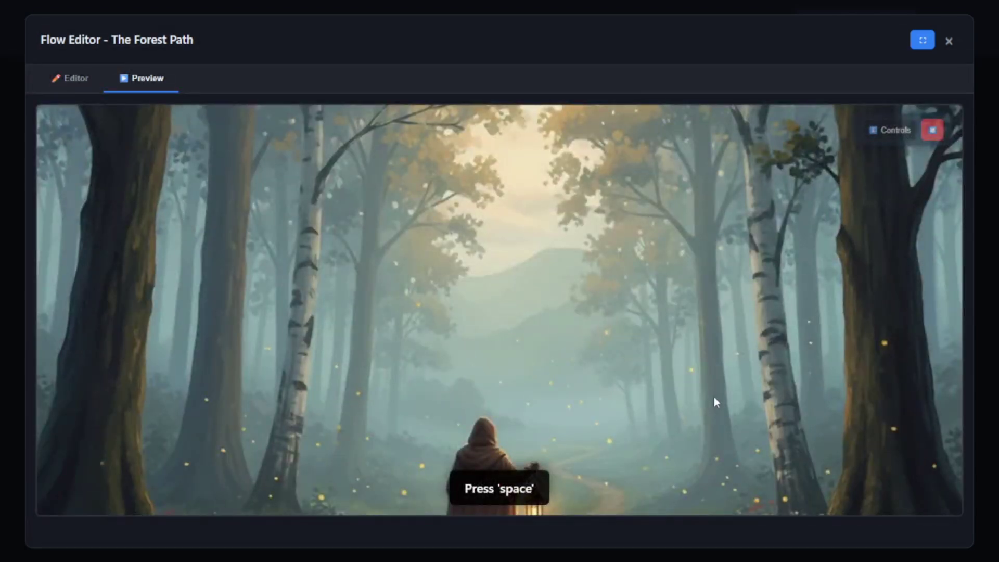